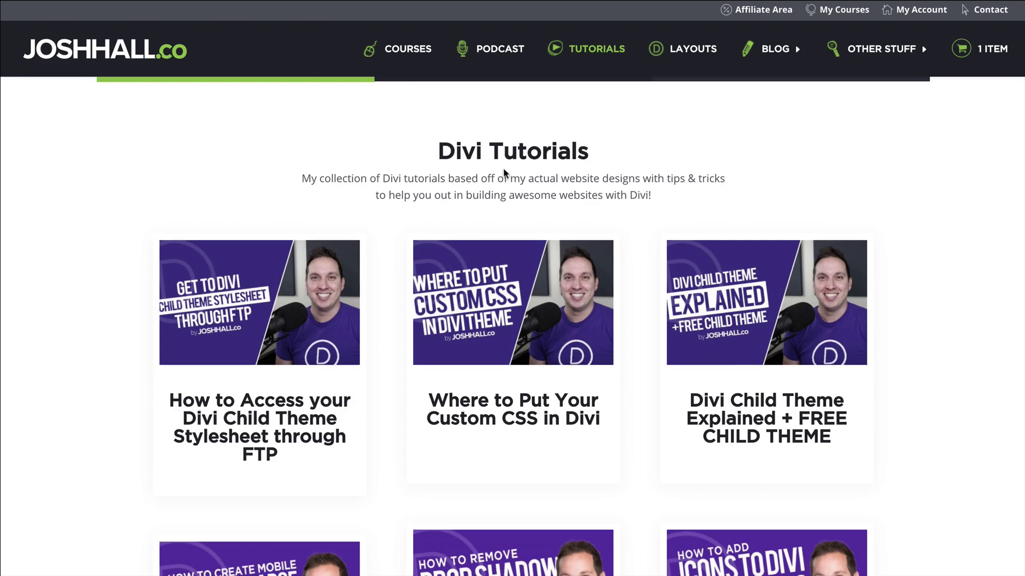
Step: Scroll the Divi Tutorials page to view the Video Thumbnail category's three video posts
scroll(504, 160, up, 4)
scroll(509, 128, down, 3)
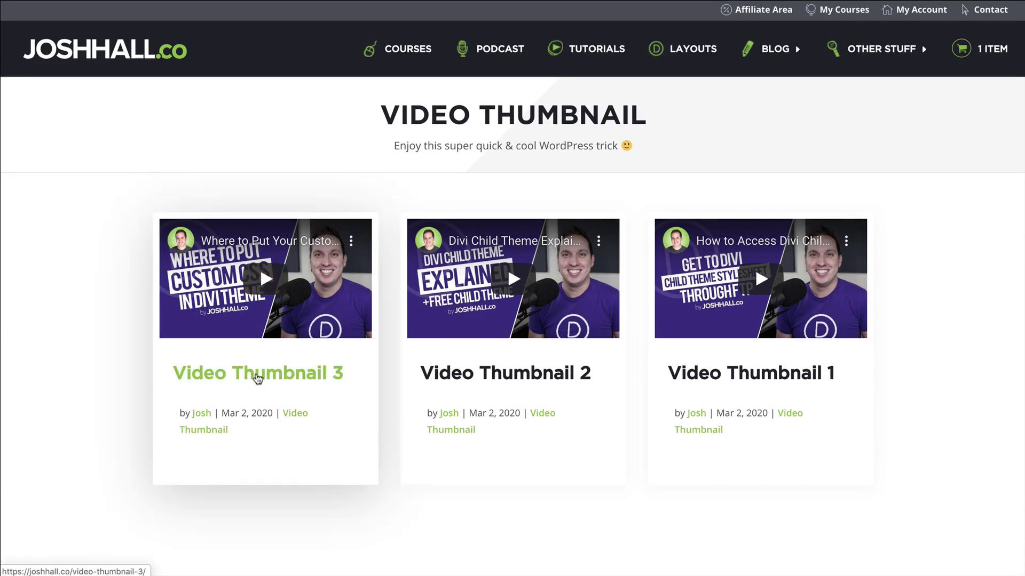
Step: Play the Video Thumbnail 3 card's YouTube embed inline, then pause it
click(263, 282)
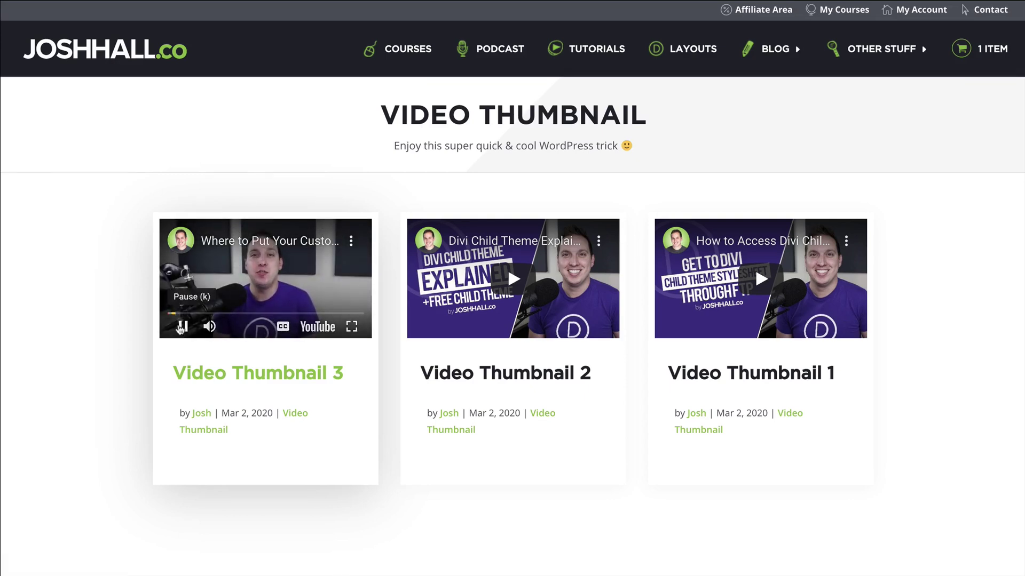
click(181, 328)
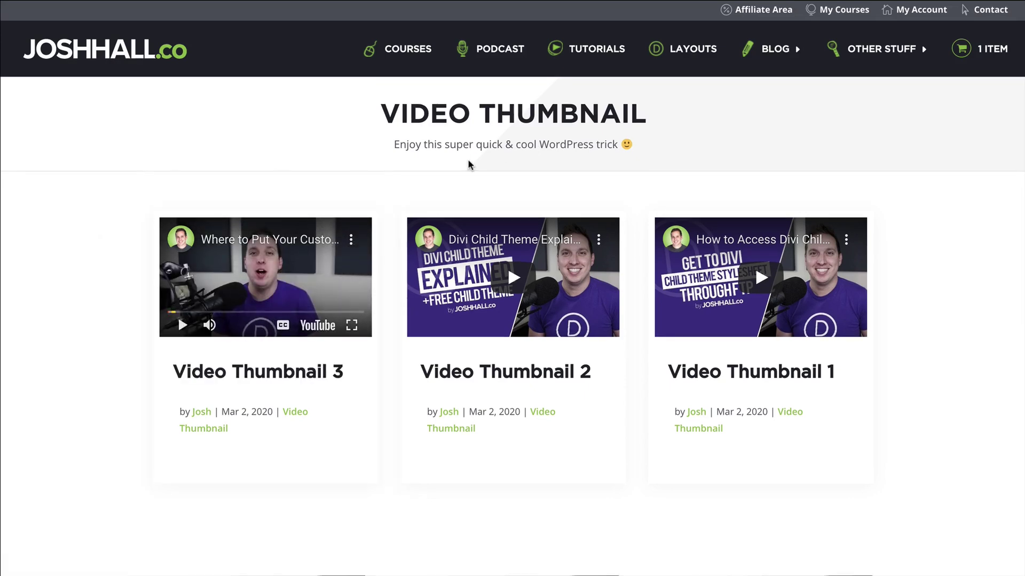
scroll(481, 165, up, 1)
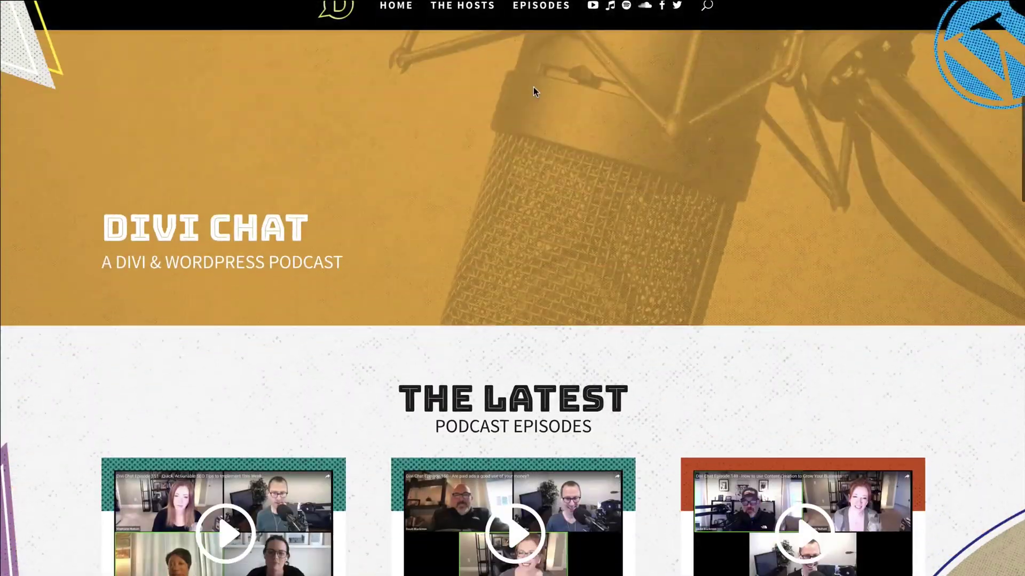
Step: Scroll down to the Divi Chat EP148 episode, play its video inline, then pause it
scroll(533, 88, down, 4)
scroll(507, 256, down, 3)
scroll(261, 365, down, 5)
scroll(261, 364, down, 1)
click(224, 186)
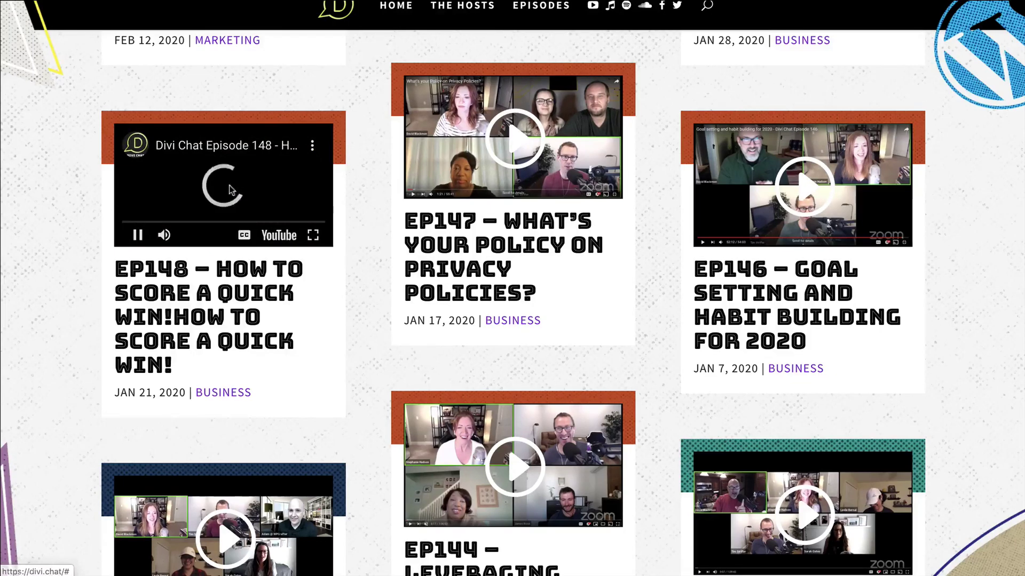
click(138, 235)
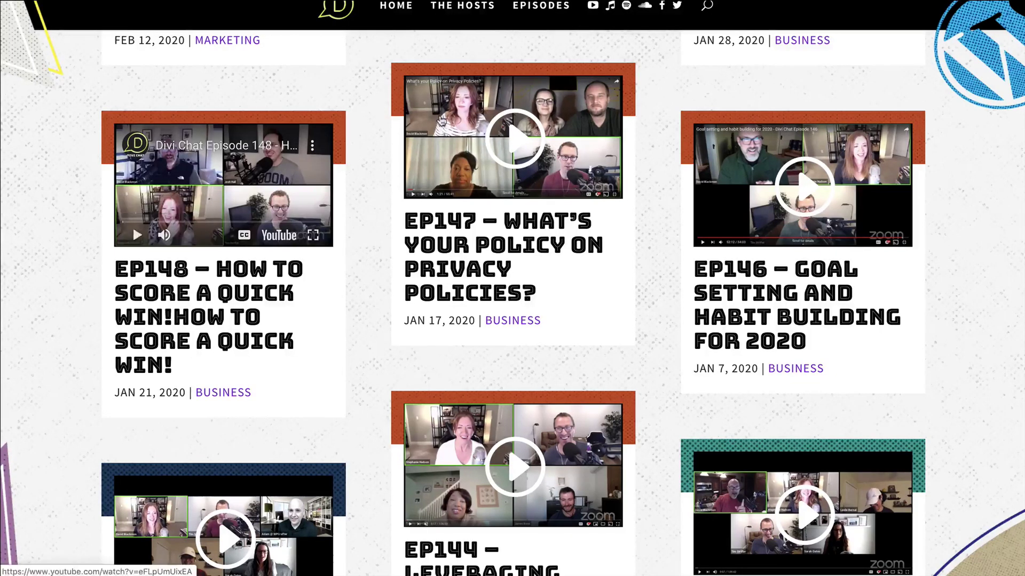
scroll(433, 124, up, 1)
scroll(354, 109, up, 2)
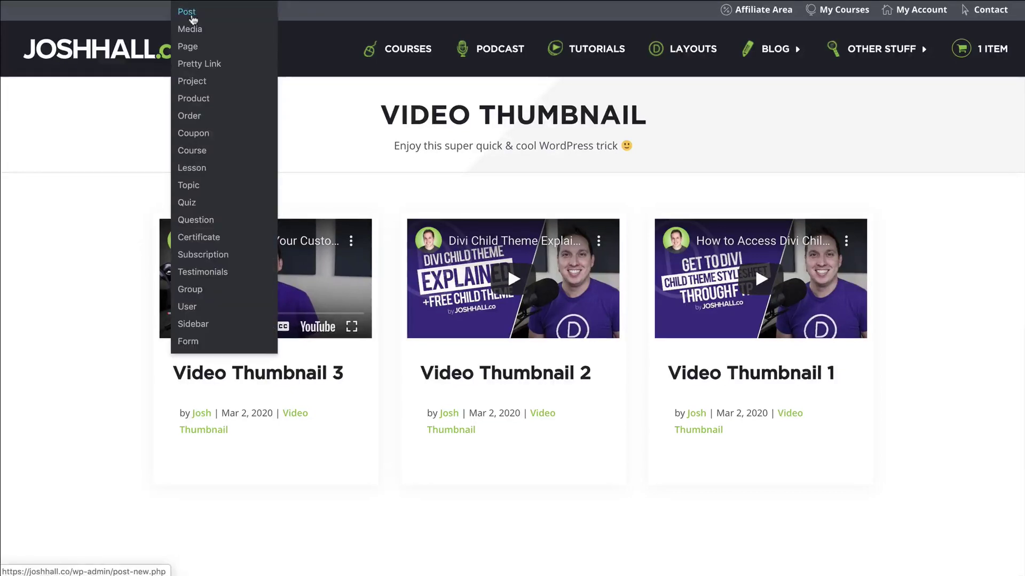
Step: Create a new post titled 'Video Thumbnail 4' and let it autosave as a draft
click(191, 16)
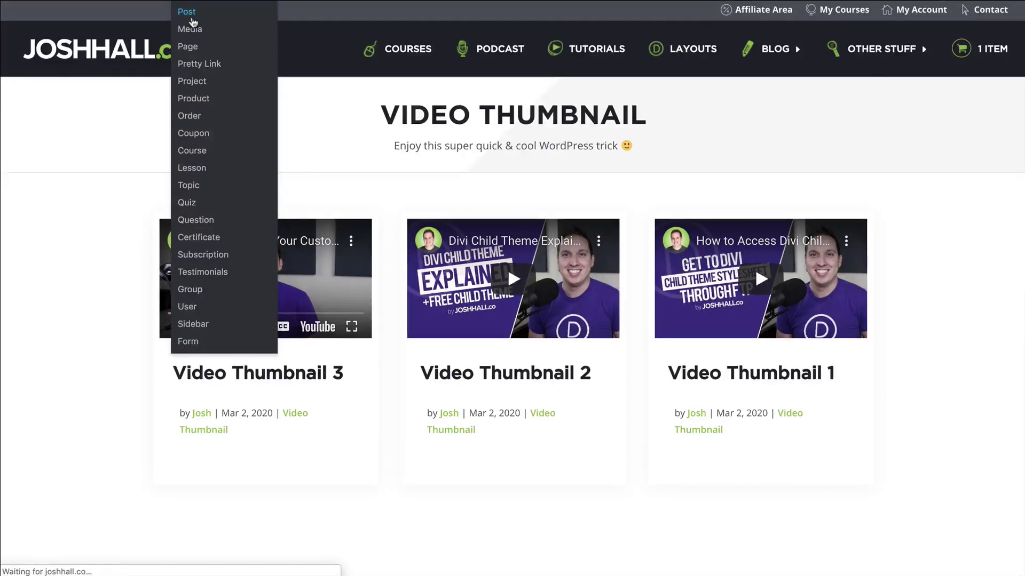
text(Video Thumbnail 4)
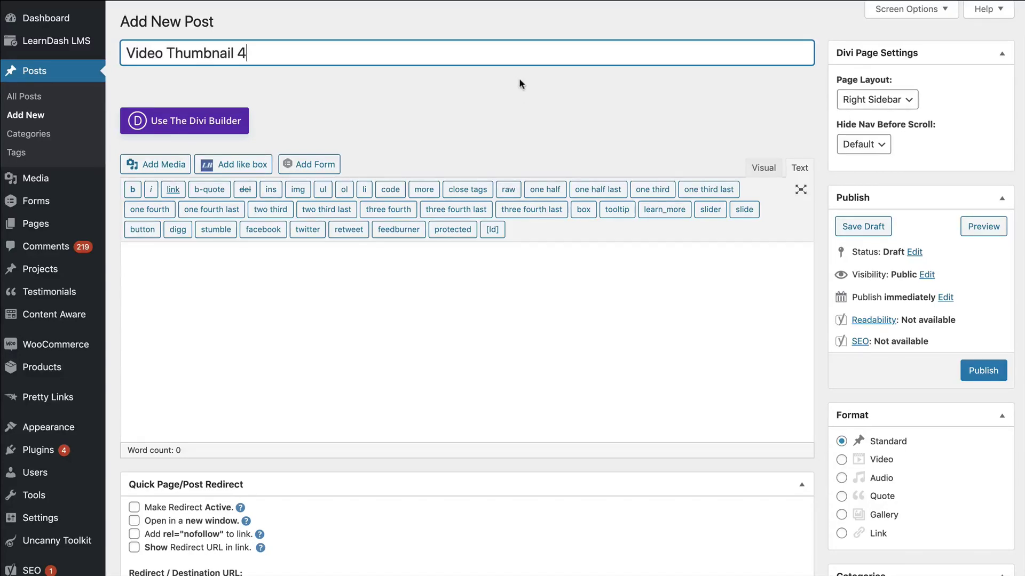
click(676, 307)
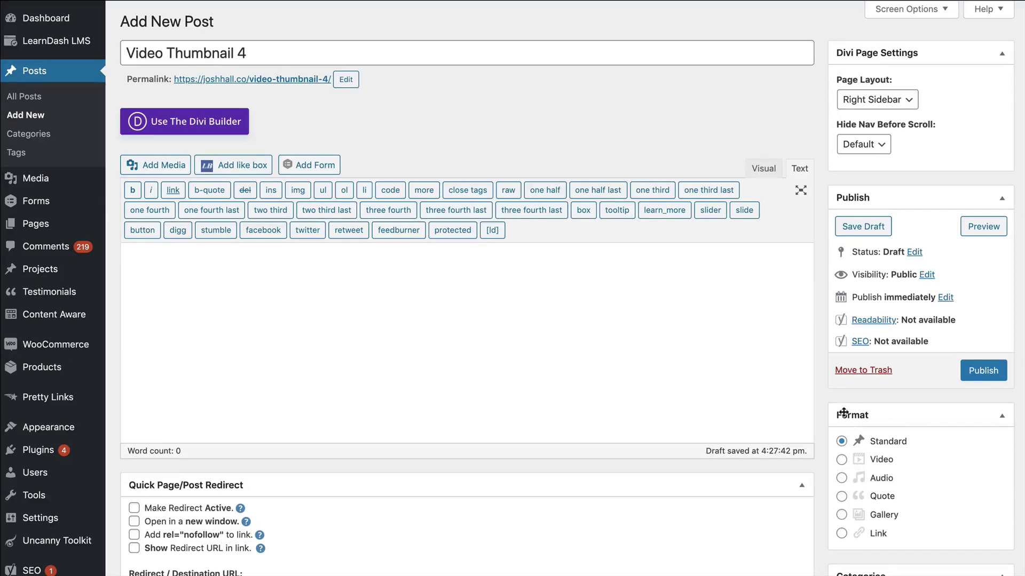
Step: Turn the Format checkbox off and back on in Screen Options so the Format panel shows
click(910, 19)
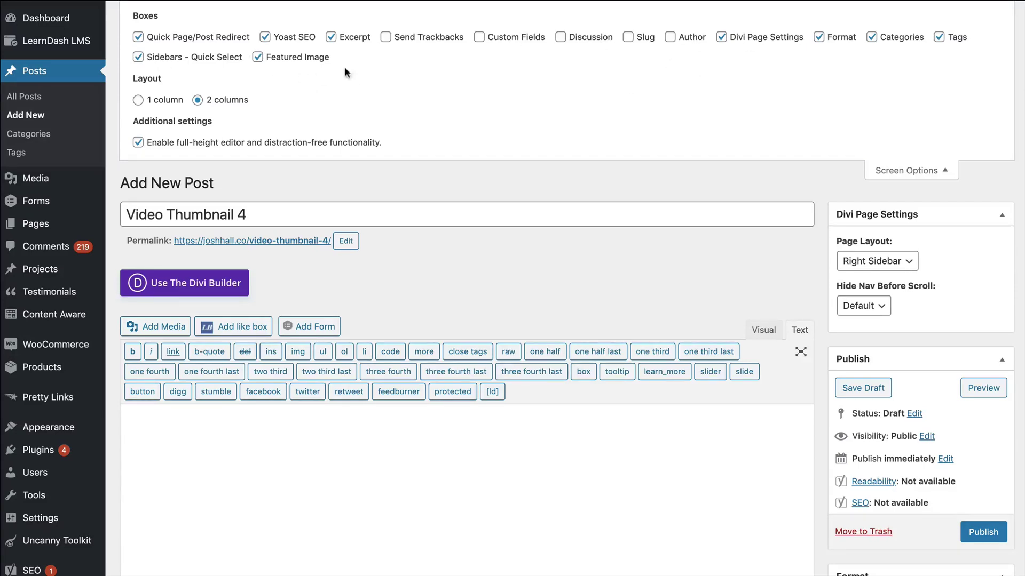
click(825, 38)
scroll(875, 267, down, 2)
scroll(857, 73, up, 2)
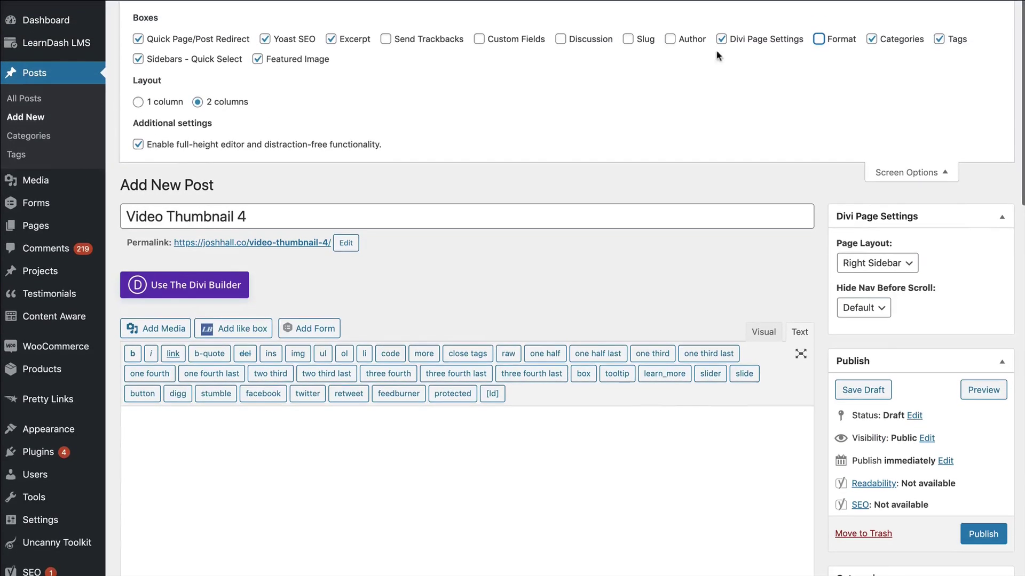
click(830, 45)
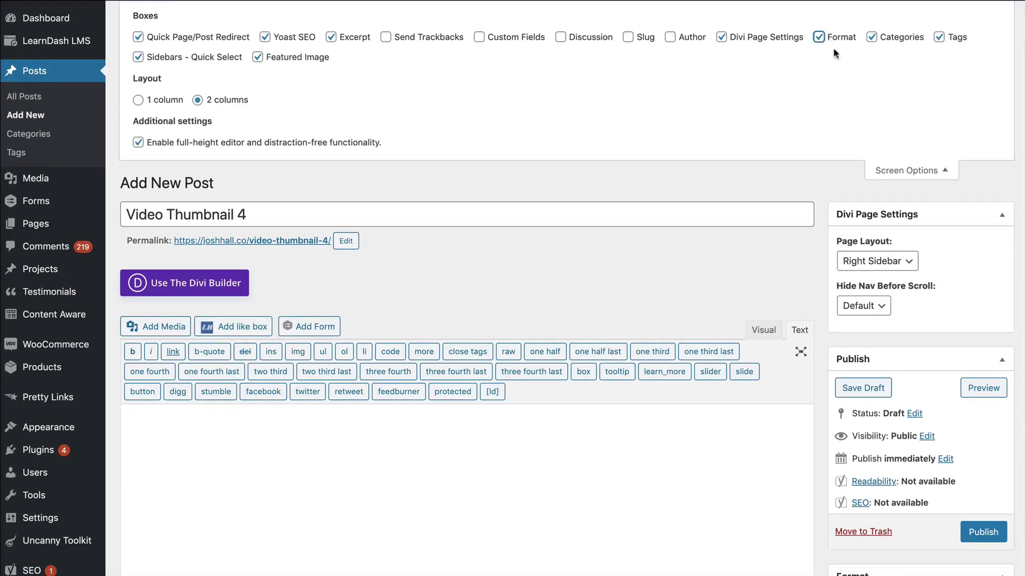
scroll(858, 206, down, 7)
scroll(909, 298, down, 1)
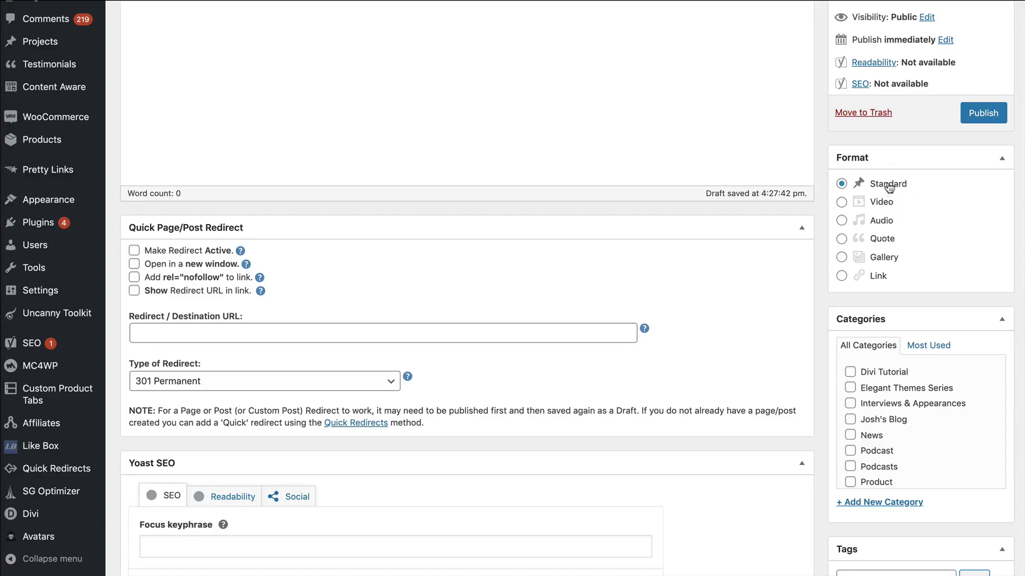
Step: Select Video instead of Standard in the draft's Format box
click(882, 207)
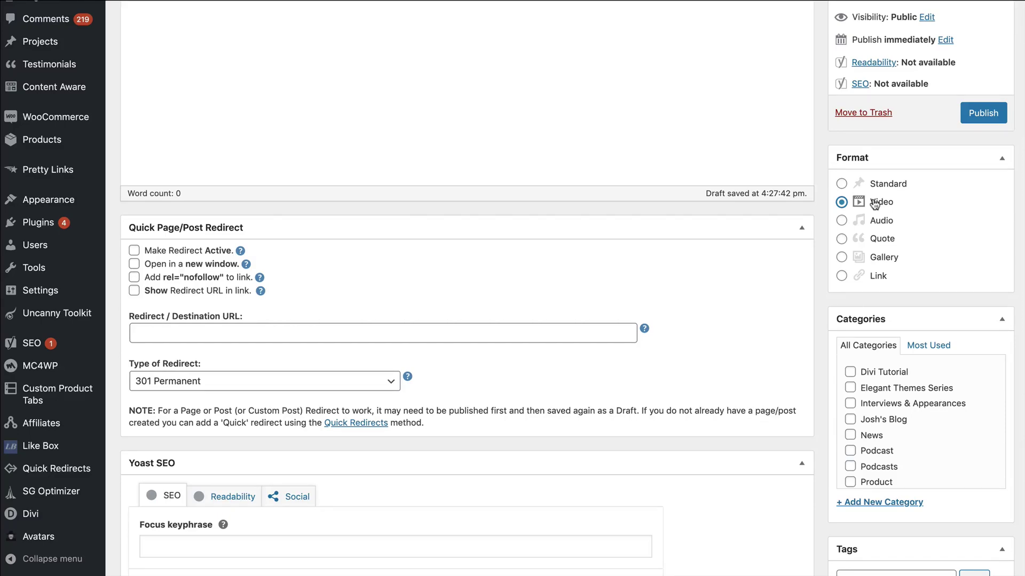
scroll(853, 202, down, 1)
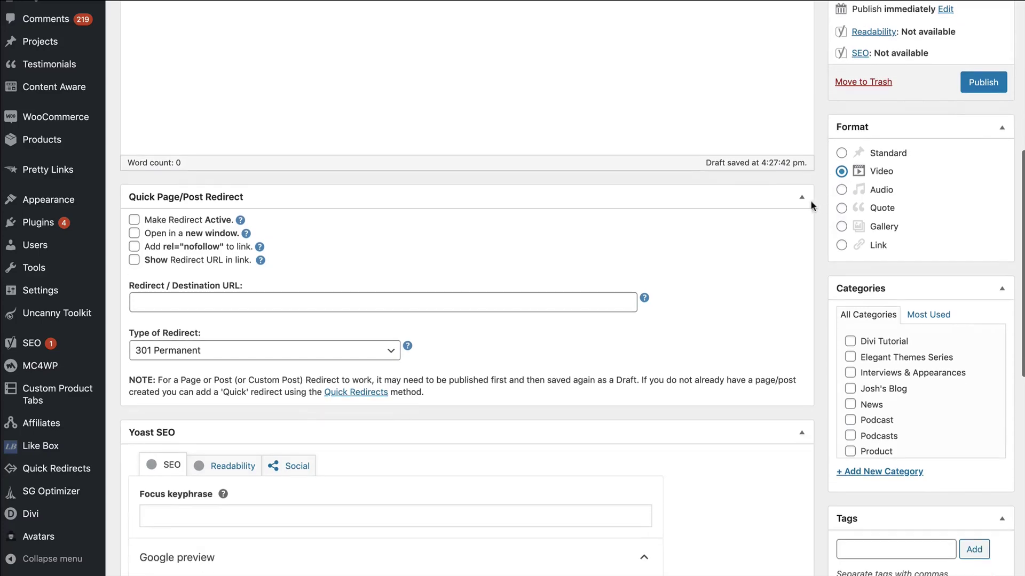
scroll(814, 200, up, 3)
scroll(816, 201, up, 2)
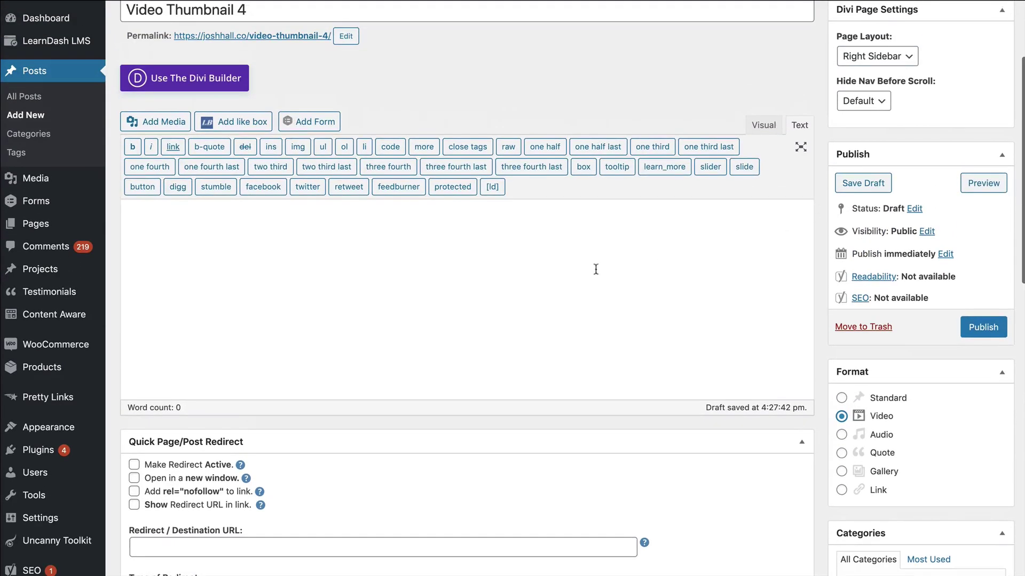
scroll(661, 252, up, 1)
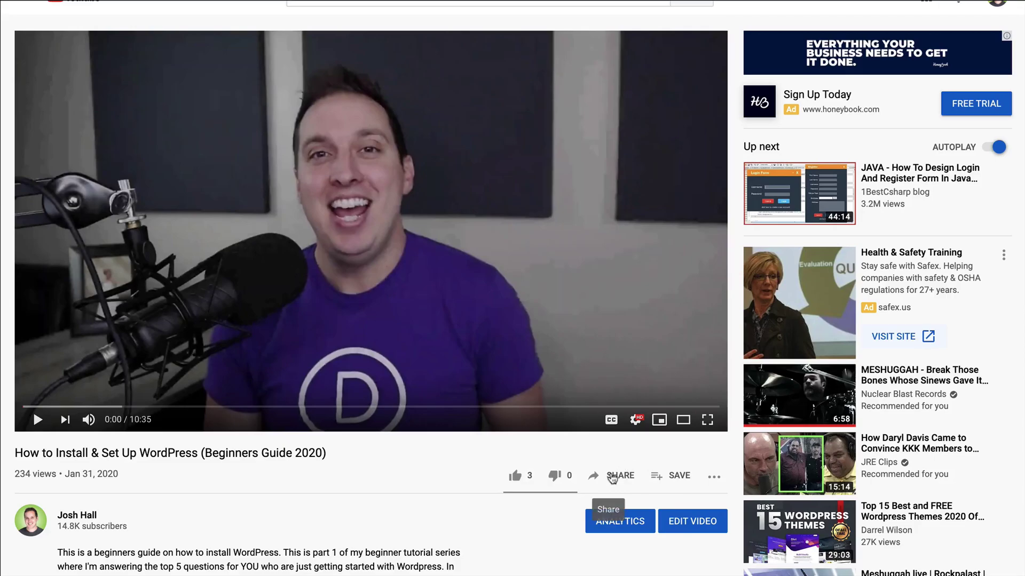
Step: Copy the youtu.be share link of the WordPress install video from YouTube's Share dialog
click(613, 478)
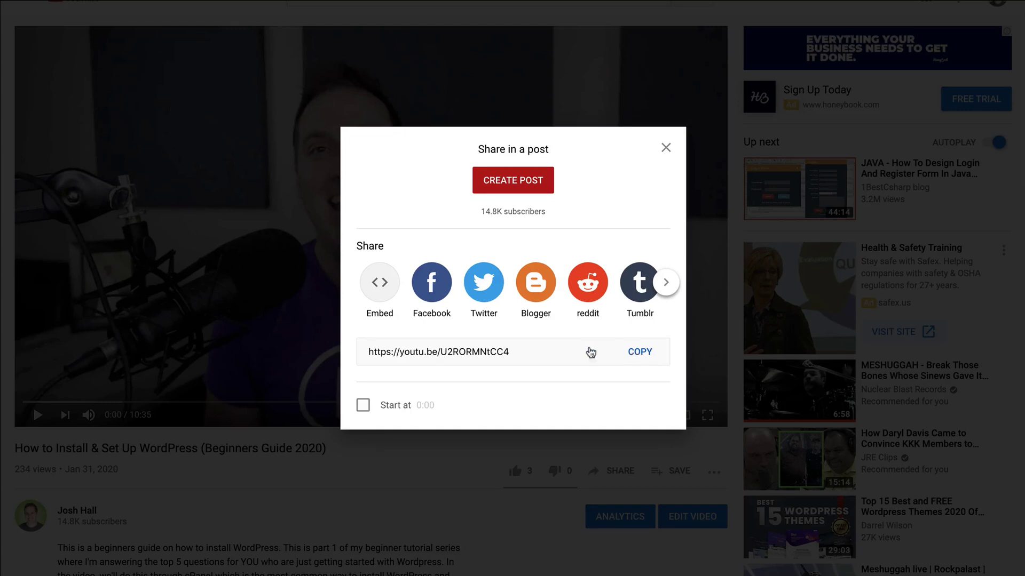
click(636, 353)
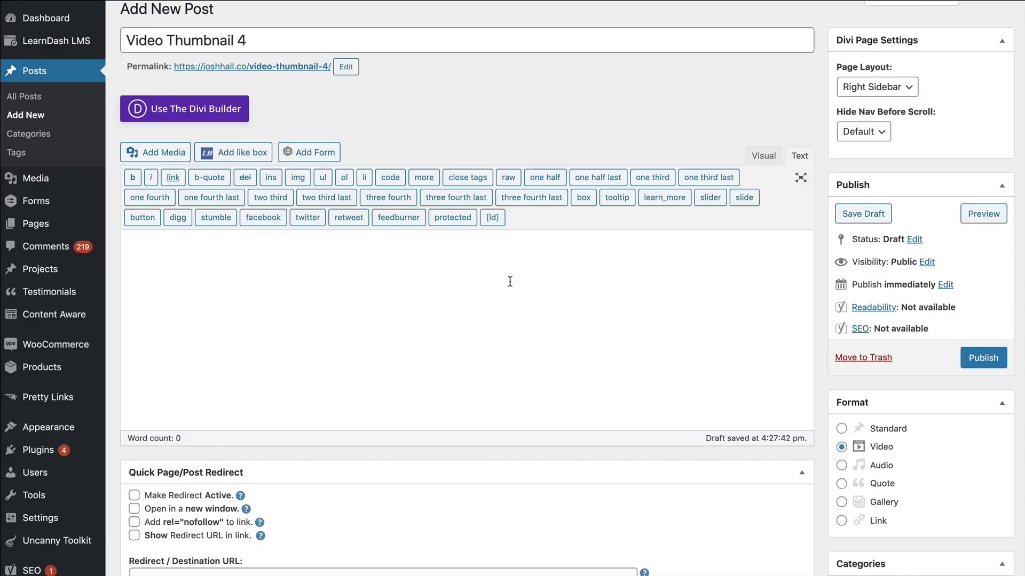
Step: Paste the YouTube link into the post body, preview the embed, and clean up the leftover &nbsp;
key(super+v)
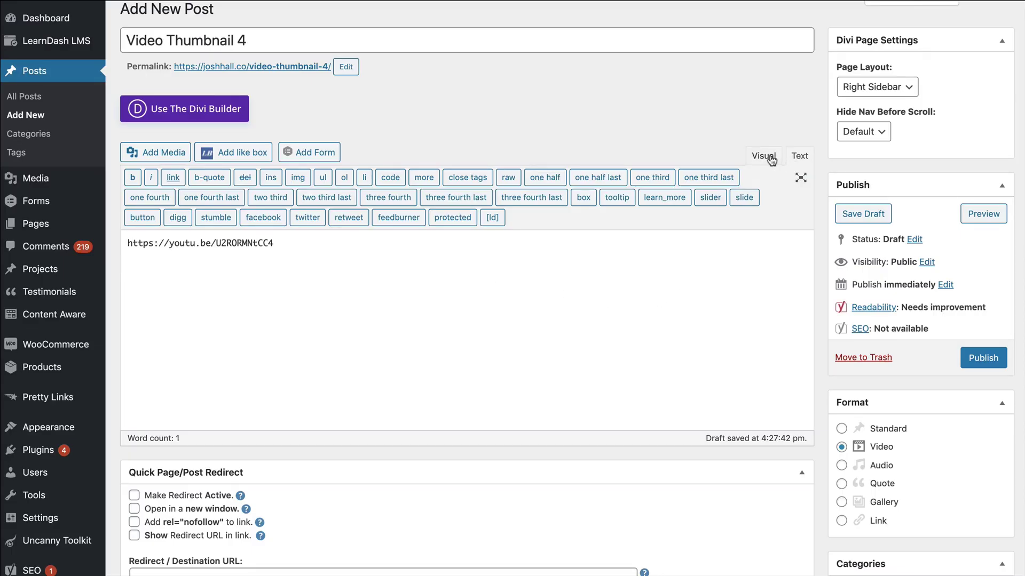
click(764, 156)
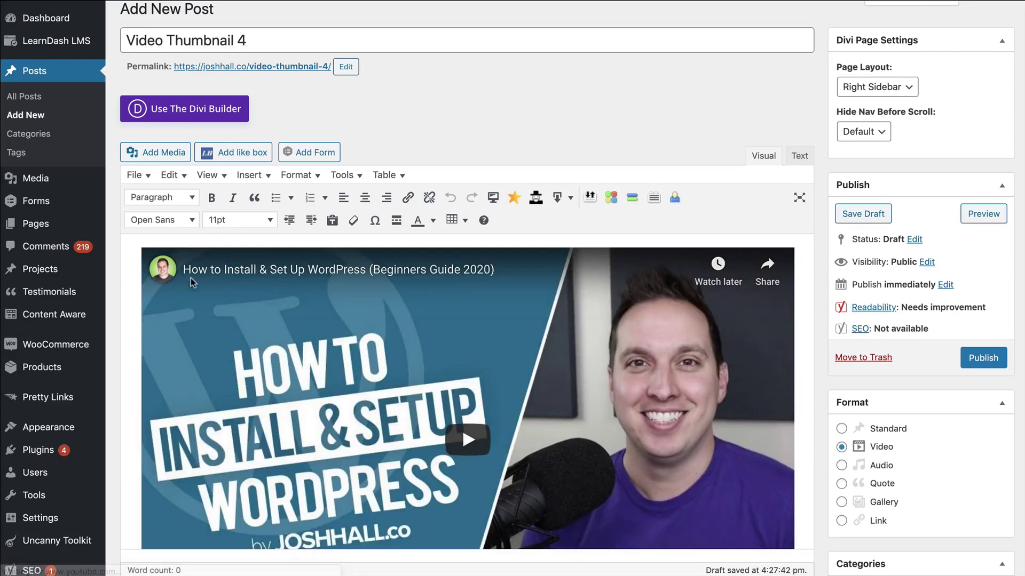
scroll(462, 304, down, 1)
scroll(462, 305, up, 2)
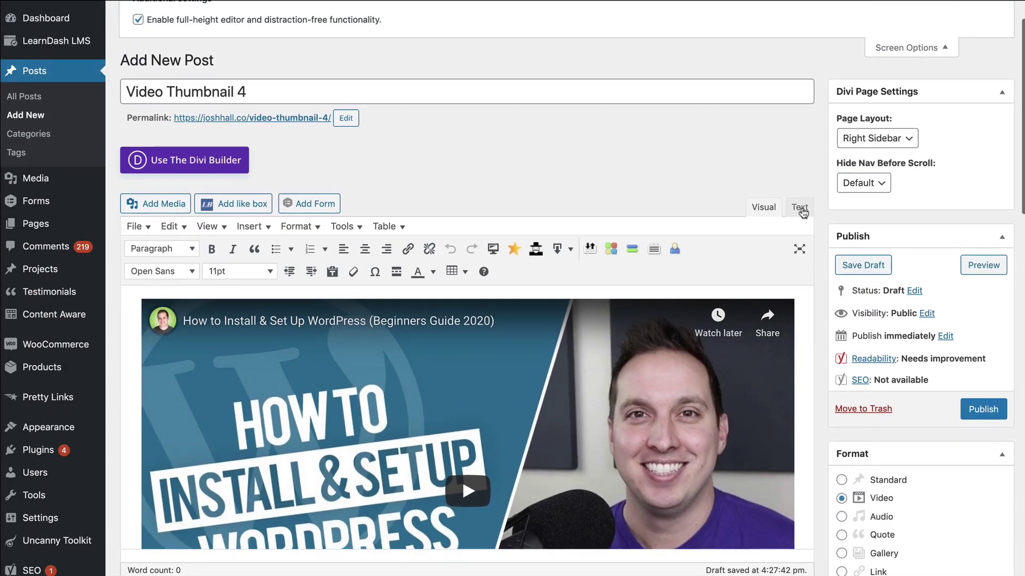
click(800, 208)
drag(261, 336, 102, 317)
mouse_move(59, 314)
text(\\)
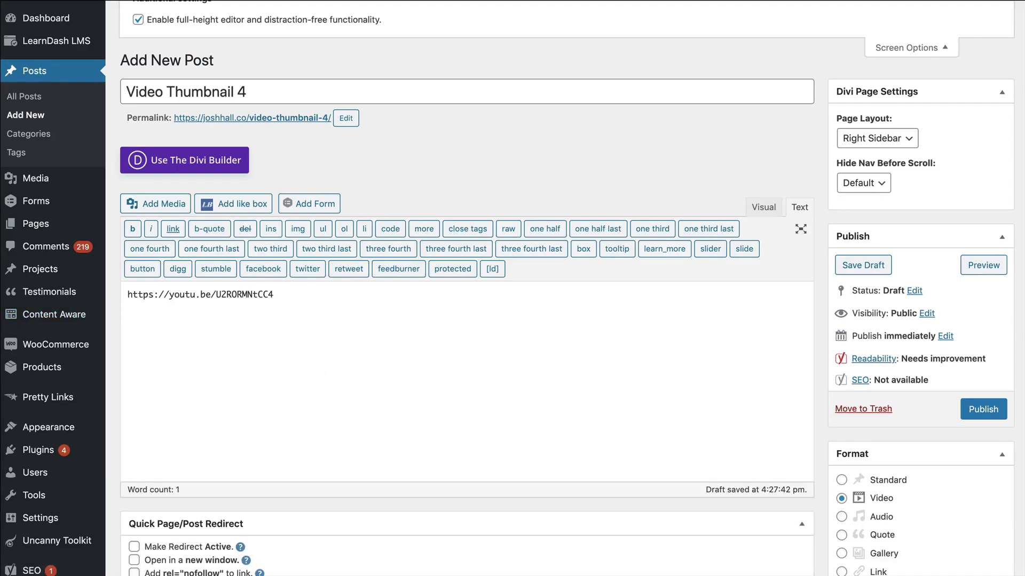
Step: Tick the Video Thumbnail category and publish the post
scroll(871, 270, down, 6)
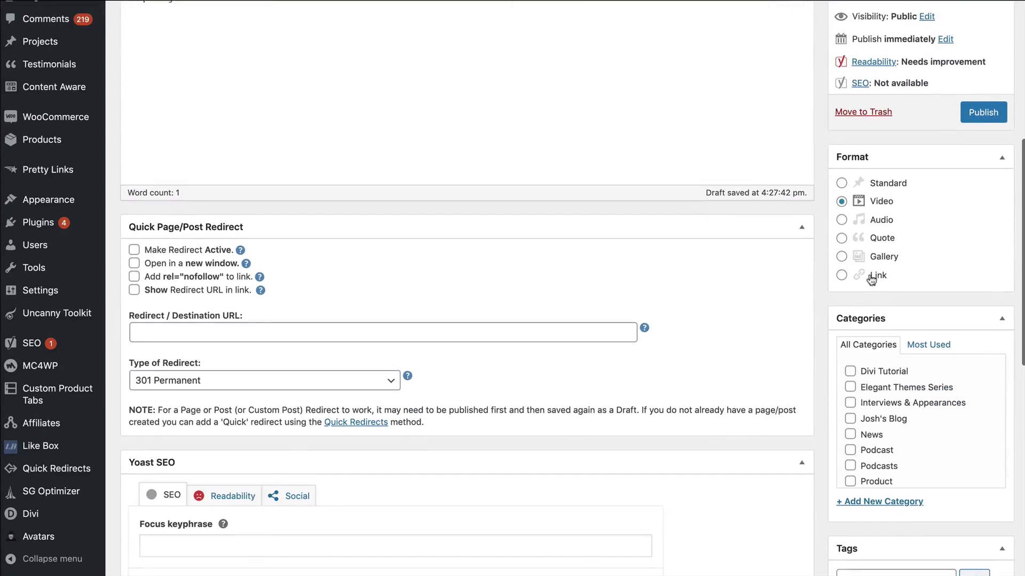
scroll(898, 379, down, 2)
click(886, 439)
scroll(885, 472, up, 8)
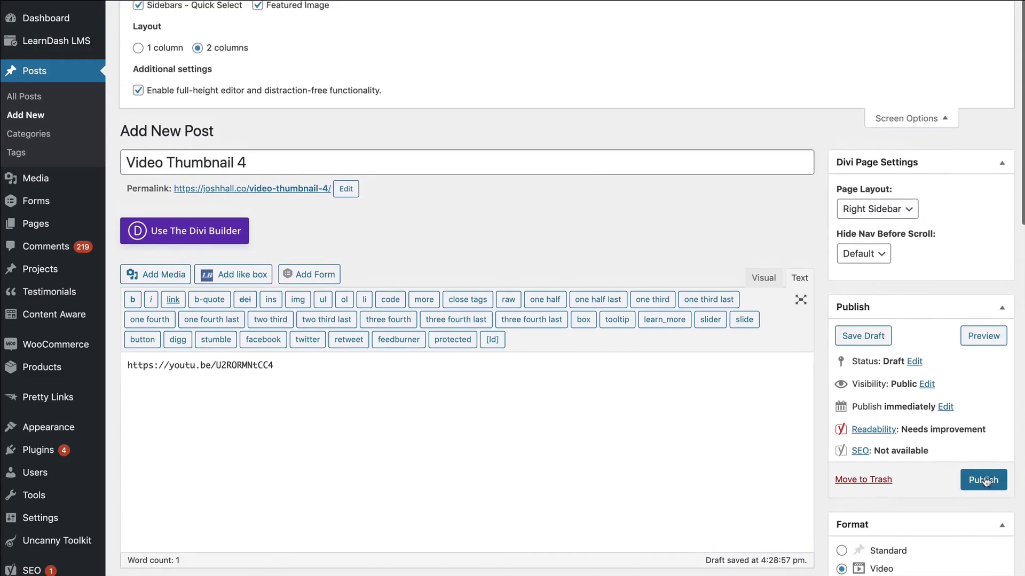
click(982, 481)
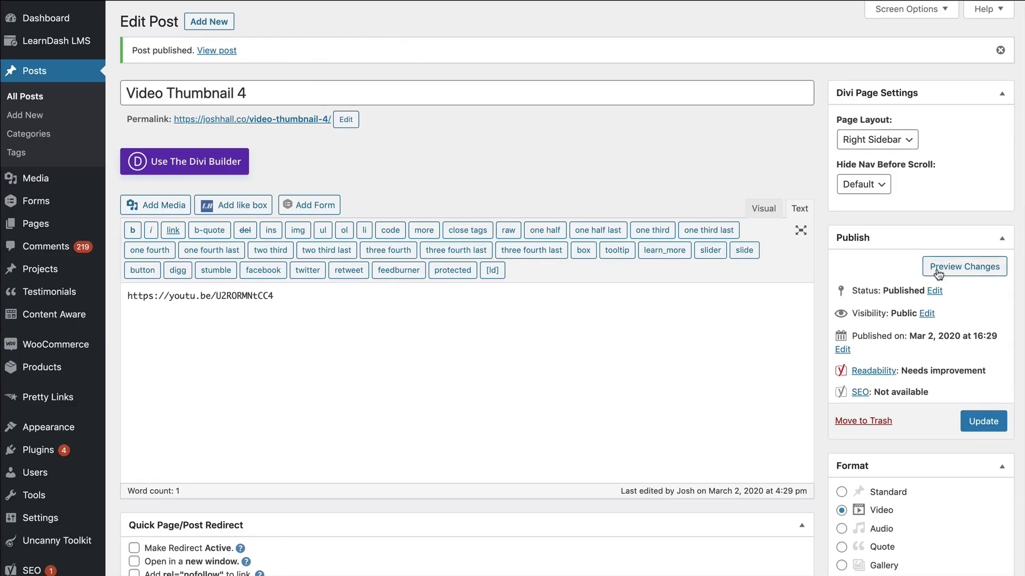
Step: Toggle Screen Options open and closed and scroll the published post's edit page
scroll(900, 470, down, 3)
scroll(899, 444, up, 3)
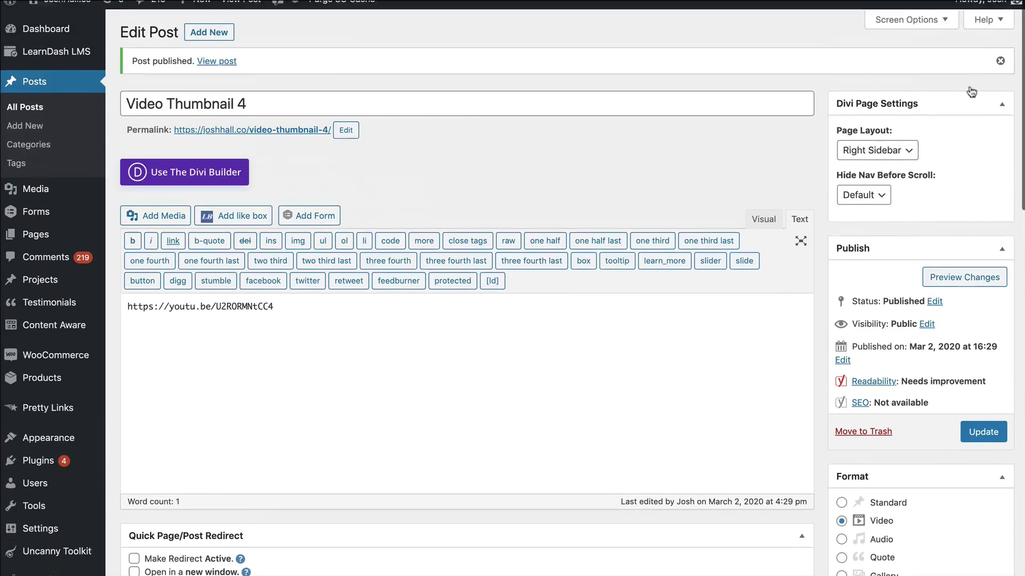
click(910, 10)
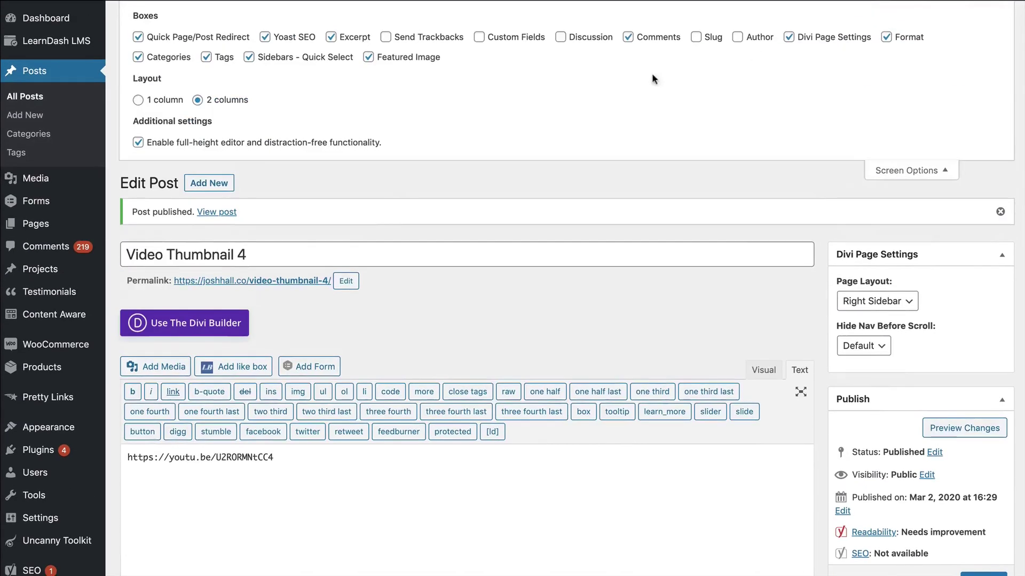
click(908, 170)
scroll(883, 347, down, 5)
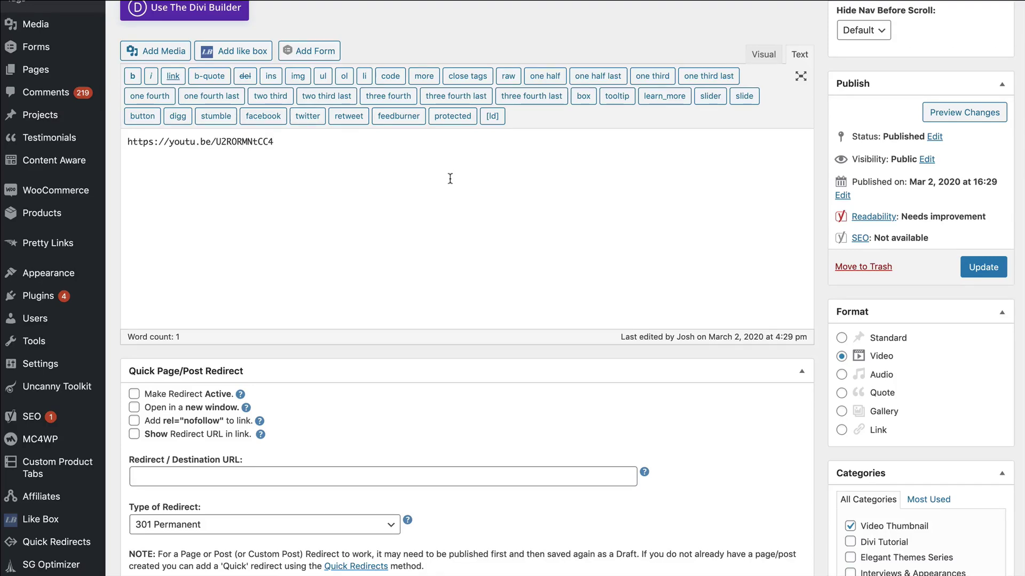
scroll(450, 179, up, 3)
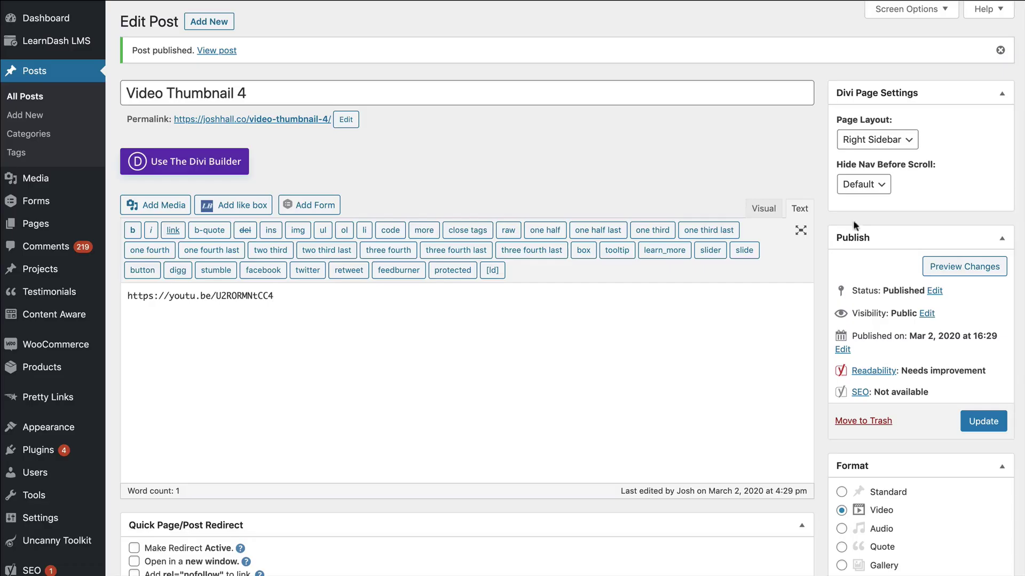
Step: Make the How to Install & Setup WordPress thumbnail the featured image and update the post
scroll(756, 184, down, 10)
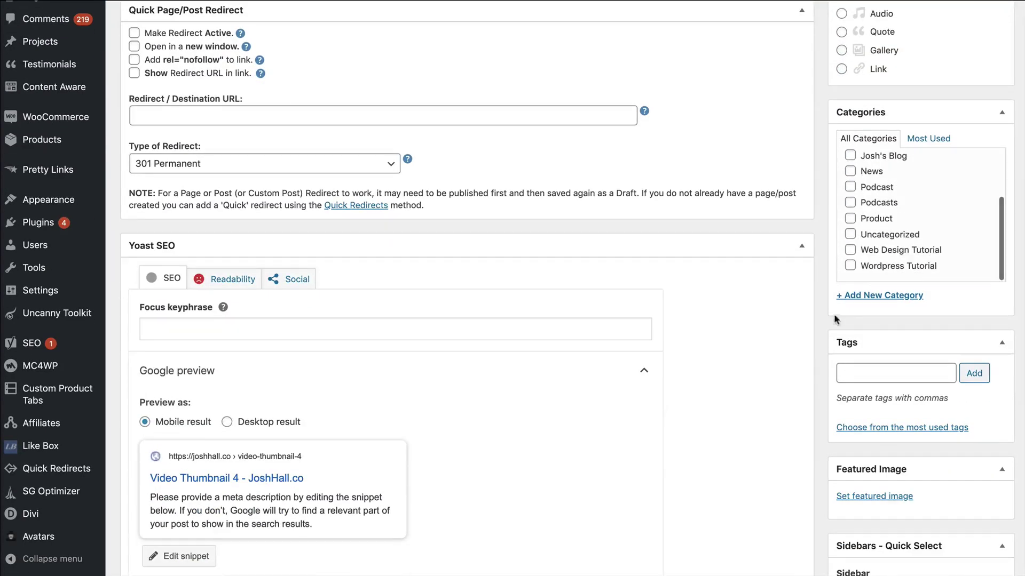
click(869, 495)
click(774, 328)
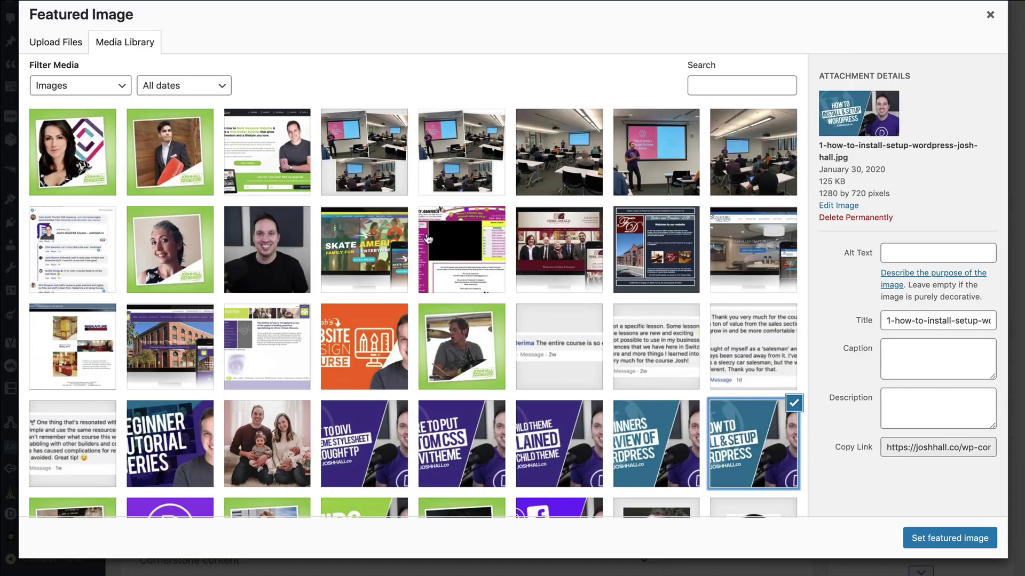
click(949, 539)
scroll(854, 440, up, 8)
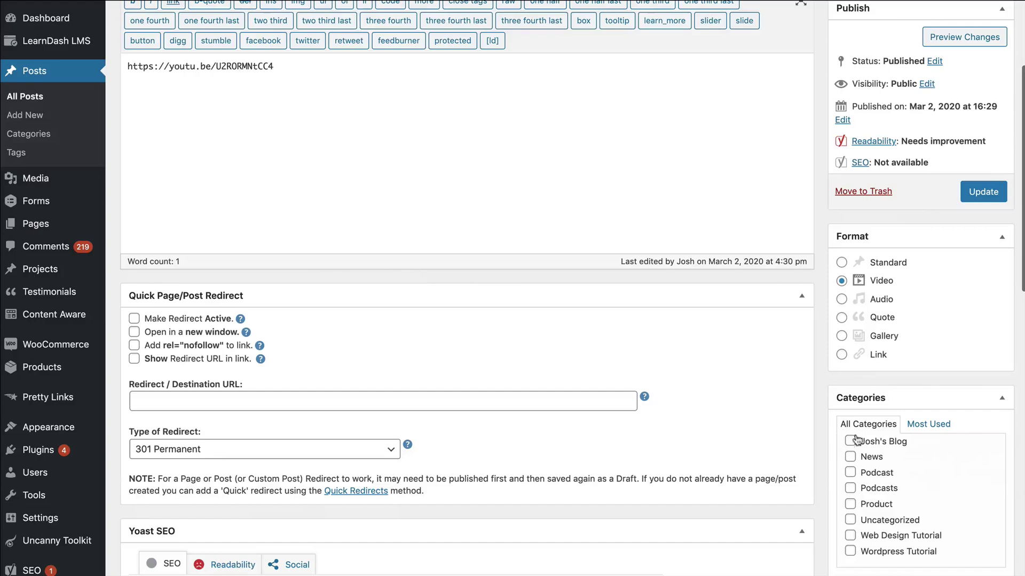
click(984, 192)
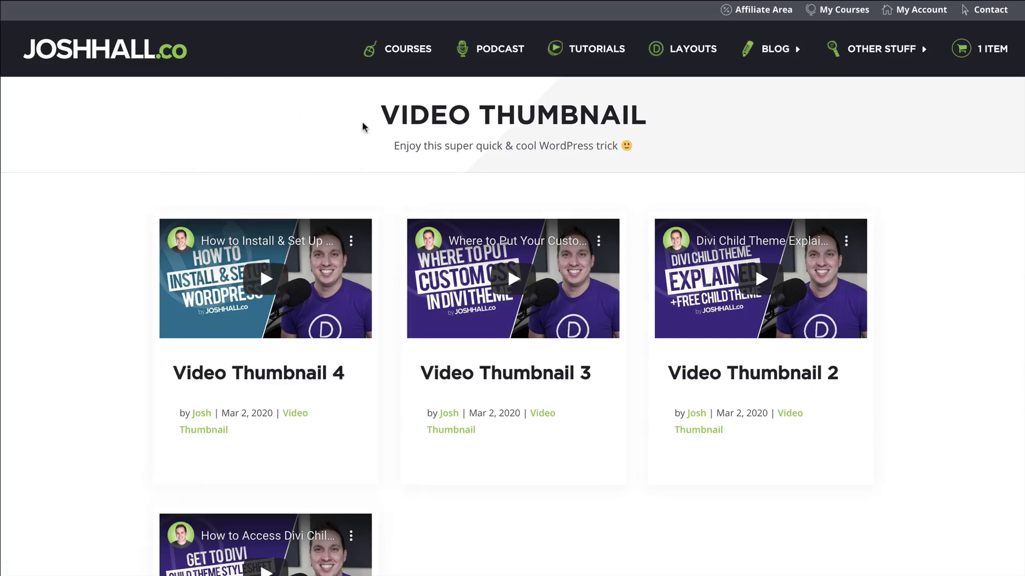
Step: Reload the blog grid, play Video Thumbnail 4's YouTube video from its card, then pause it
key(super+r)
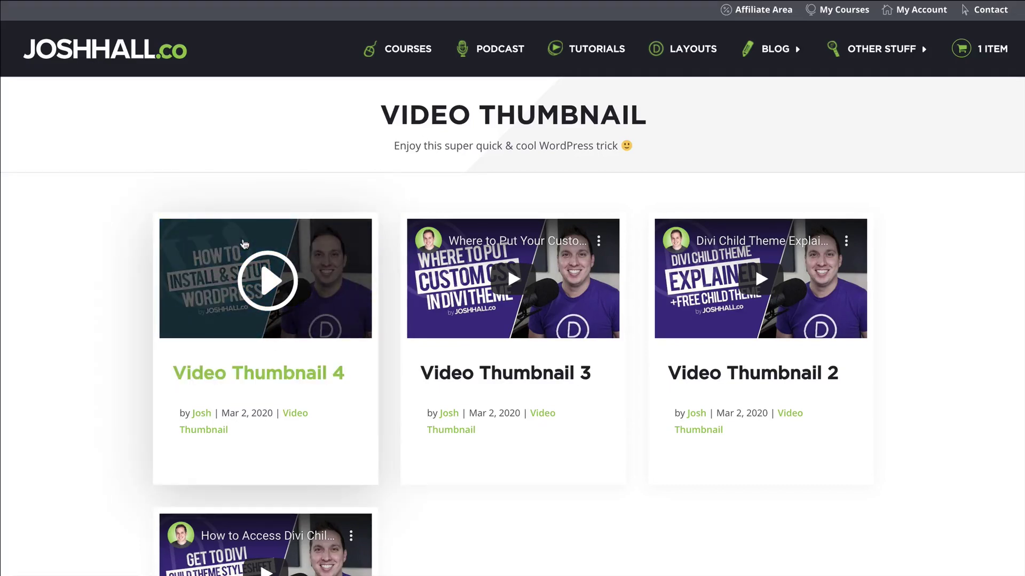
click(265, 275)
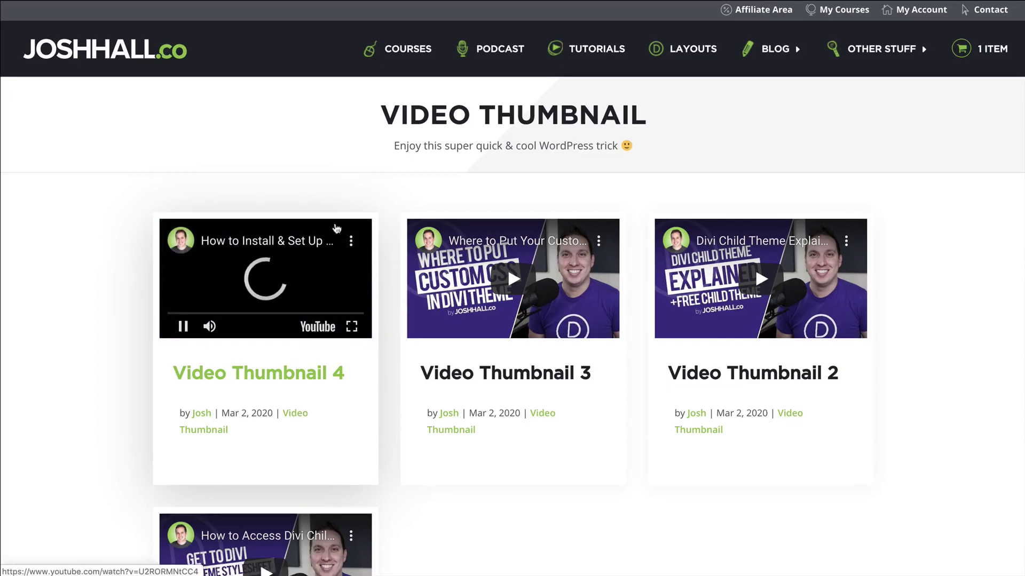
click(183, 326)
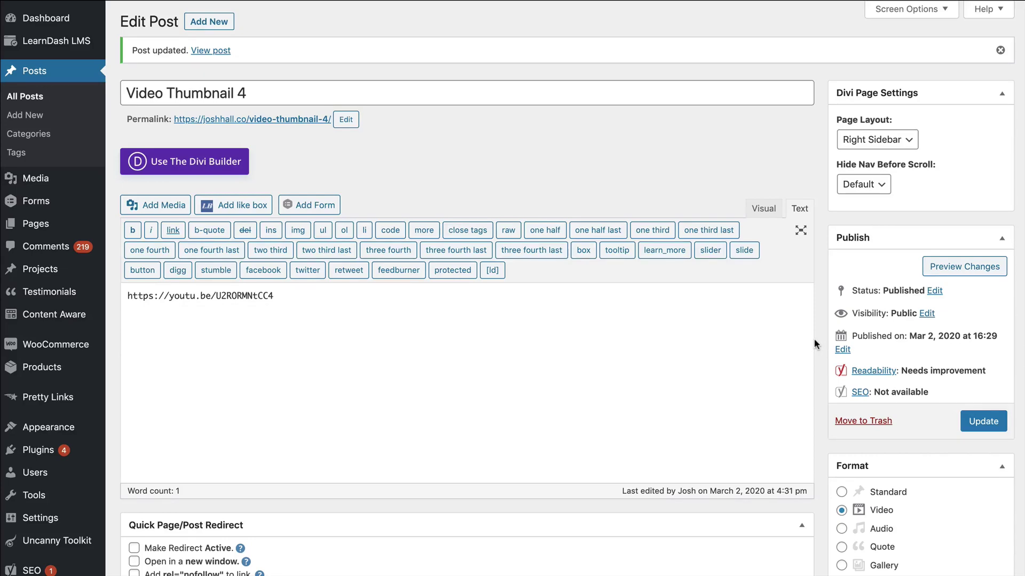
Step: Scroll the Edit Post page to review the Video Thumbnail category and install-setup featured image
scroll(814, 341, down, 10)
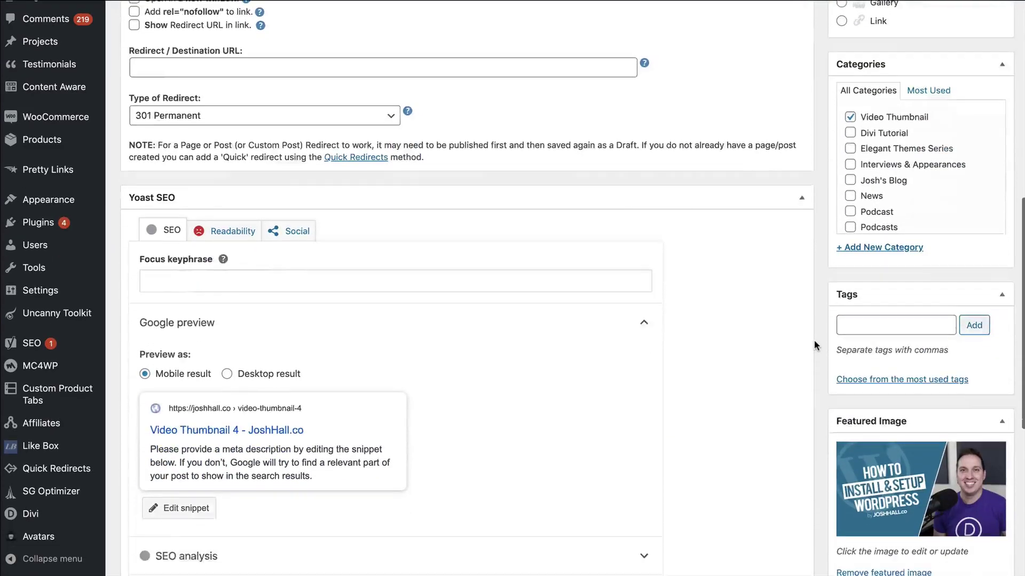